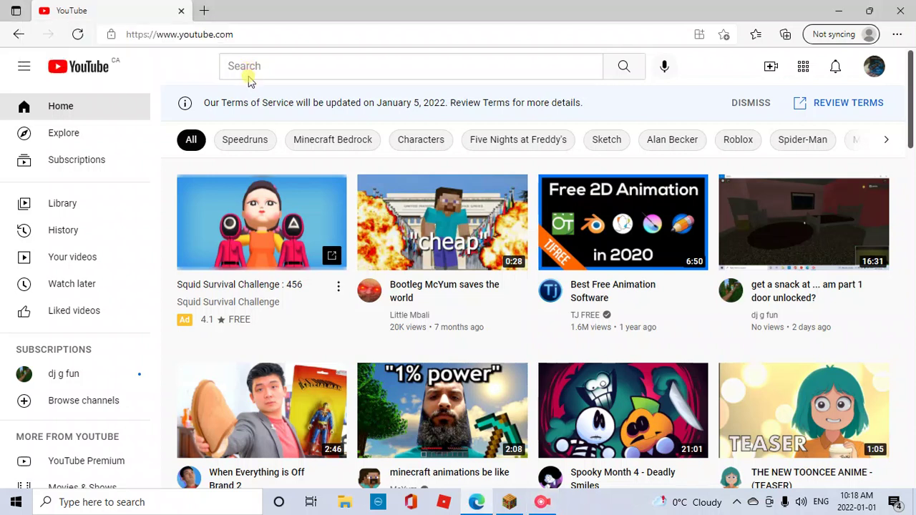
# Search YouTube for 'how to get a friend', then bring up the RecForth recorder.
pyautogui.click(249, 67)
pyautogui.write('how')
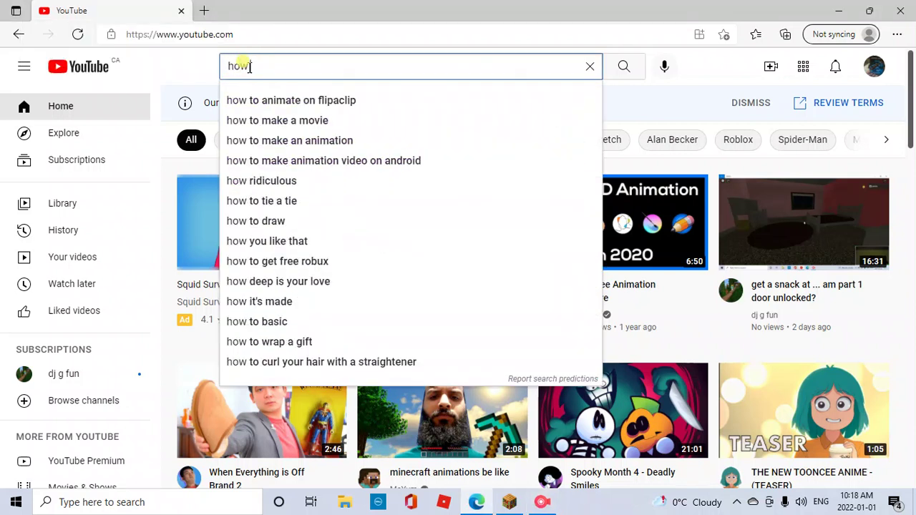
pyautogui.write(' to get ')
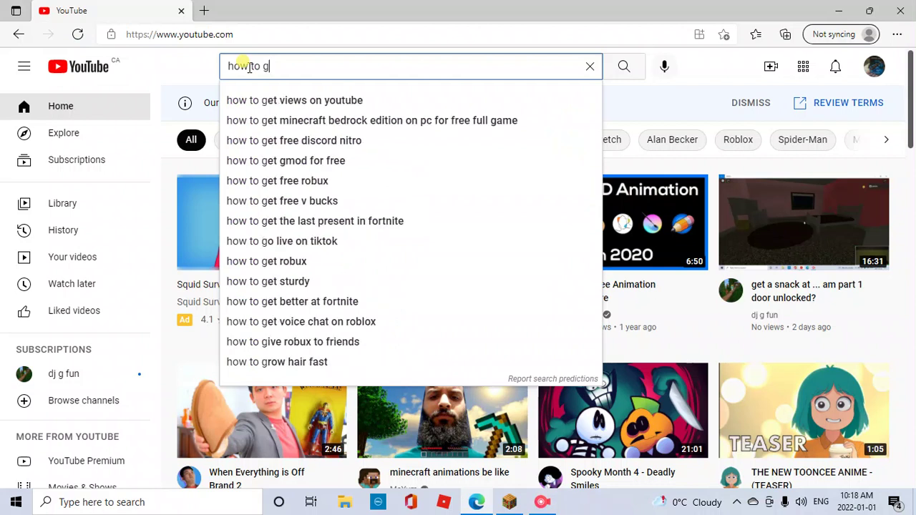
pyautogui.write('a ')
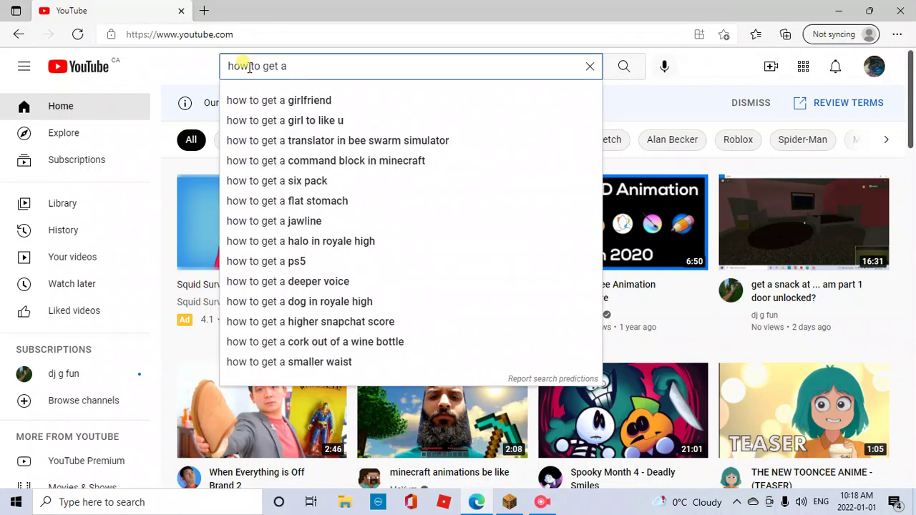
pyautogui.write('friend')
pyautogui.press('Return')
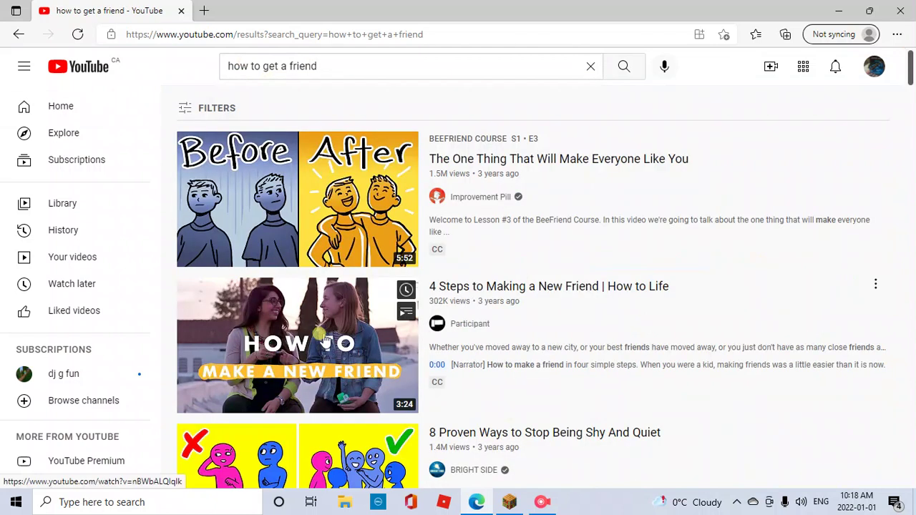
pyautogui.click(543, 506)
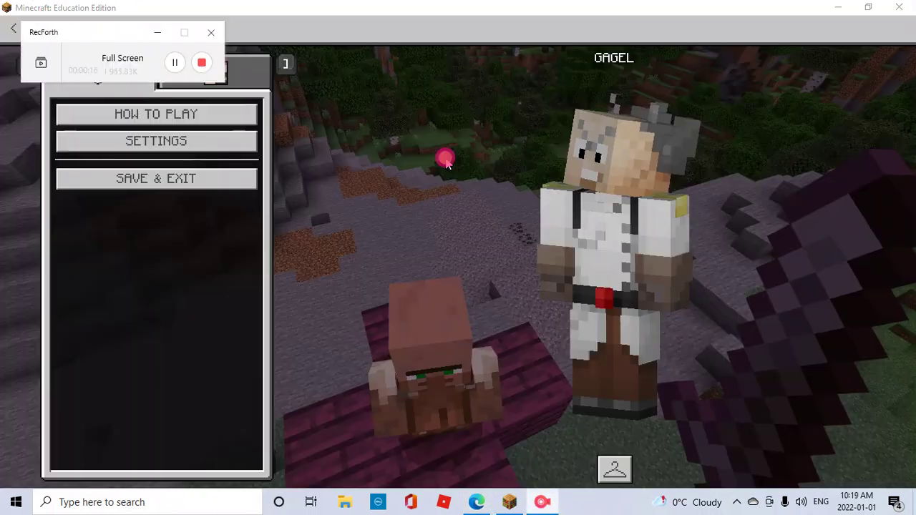
# Resume the world, walk up to the villager on the pink planks and attack it.
pyautogui.press('Escape')
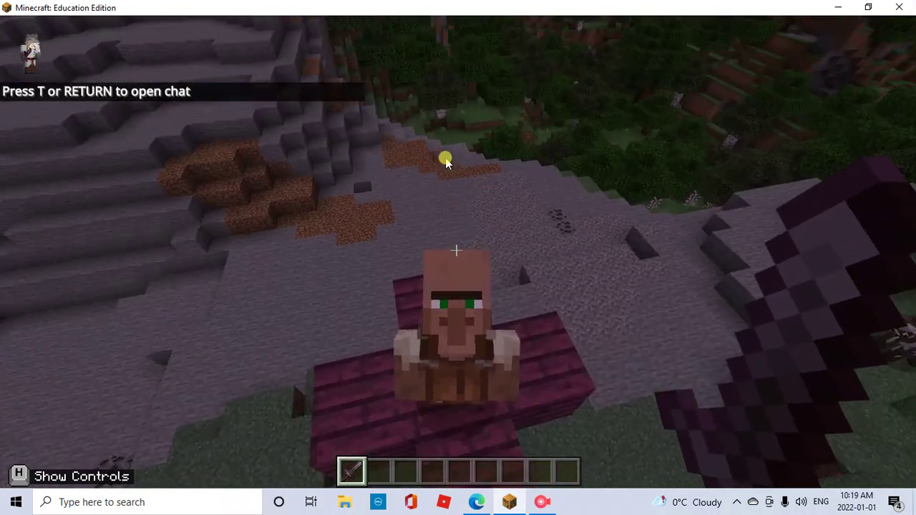
pyautogui.press('w')
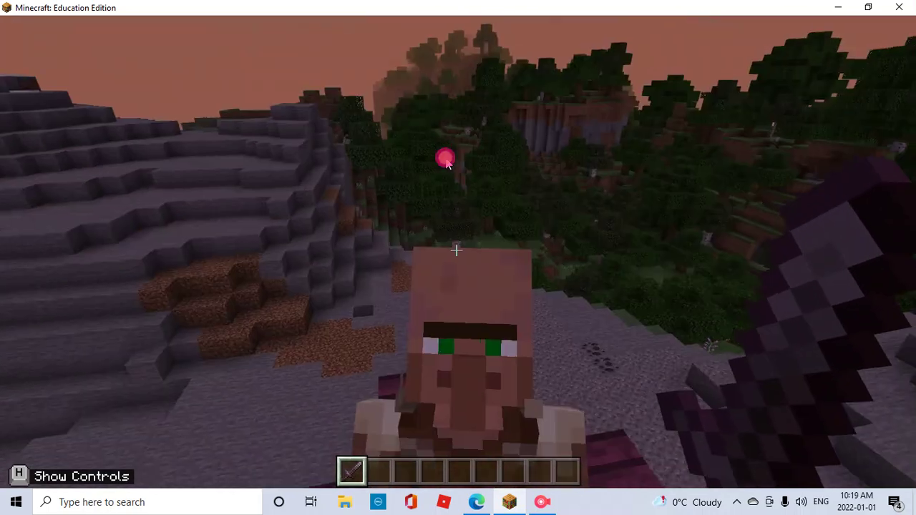
pyautogui.click(445, 161)
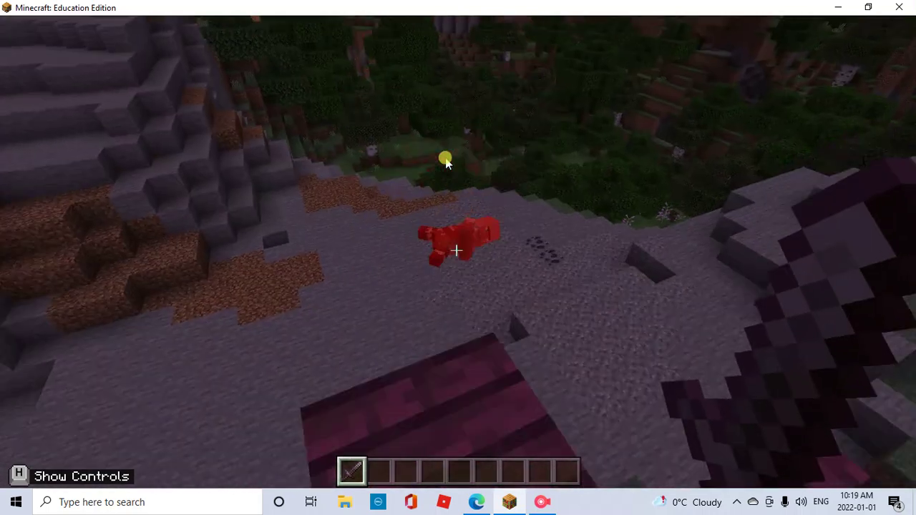
pyautogui.scroll(-1, 445, 160)
# Spawn a creeper from a creeper spawn egg and kill it with the netherite sword.
pyautogui.press('e')
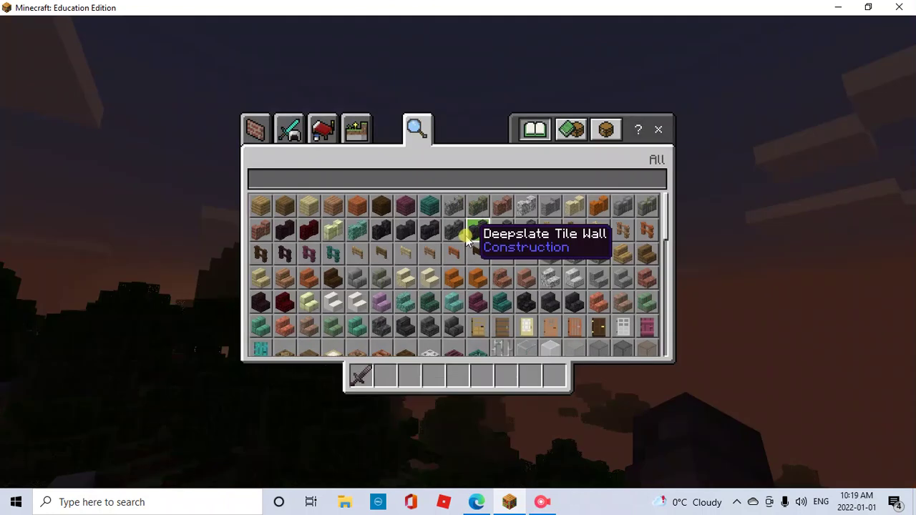
pyautogui.write('ee')
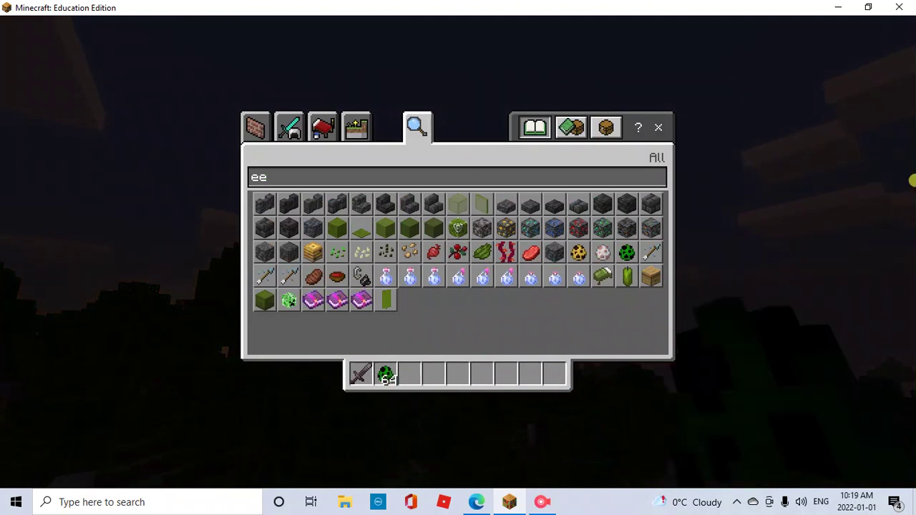
pyautogui.press('Escape')
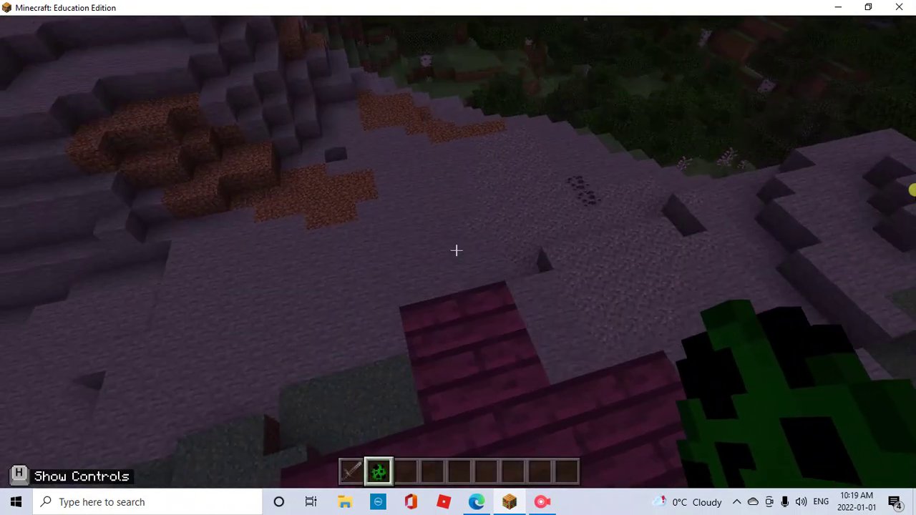
pyautogui.rightClick(456, 250)
pyautogui.press('1')
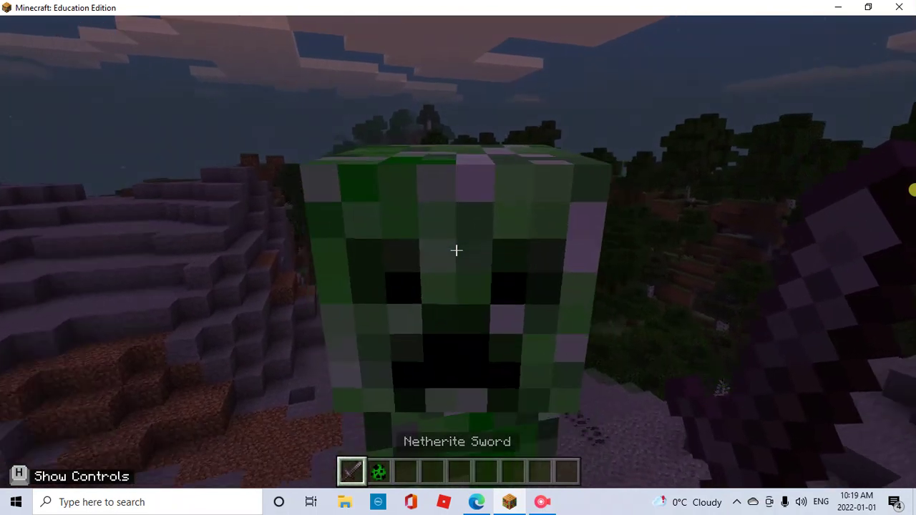
pyautogui.click(456, 250)
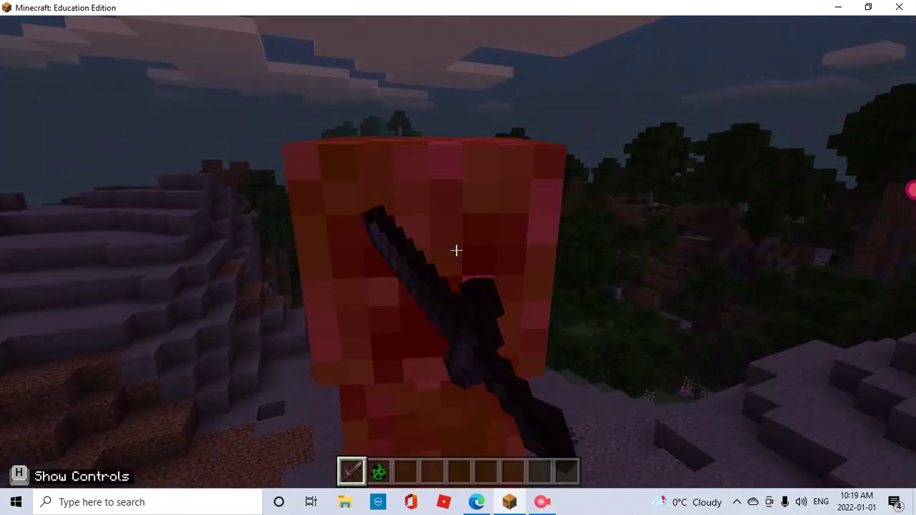
pyautogui.click(456, 249)
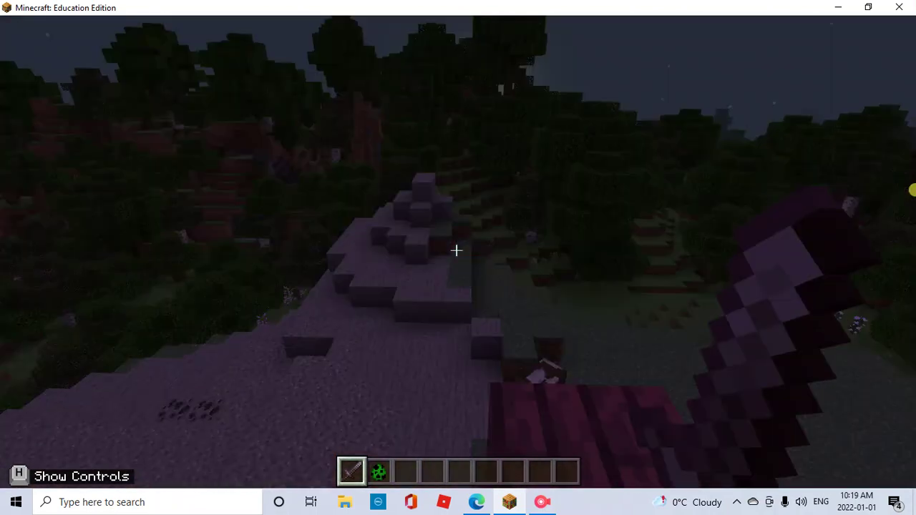
pyautogui.write('eee')
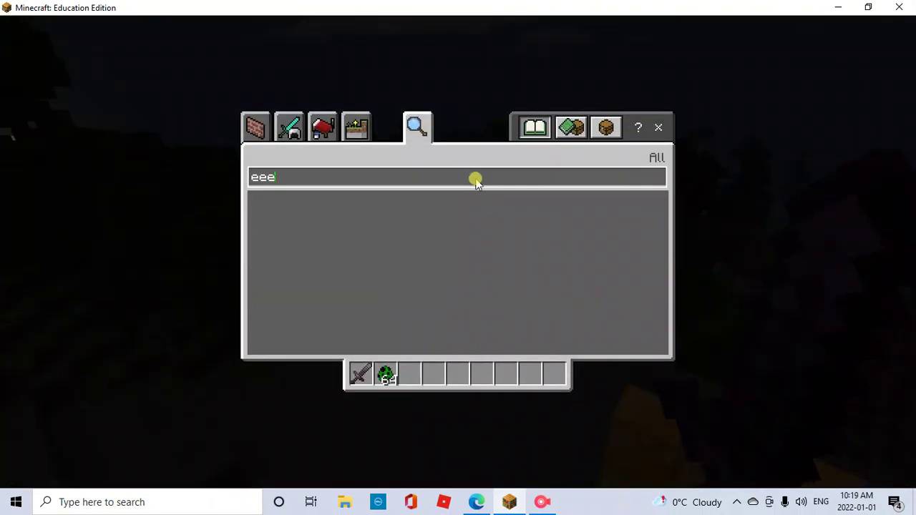
# Clear the creative inventory search and put Birch Wood Planks into the third hotbar slot.
pyautogui.click(659, 129)
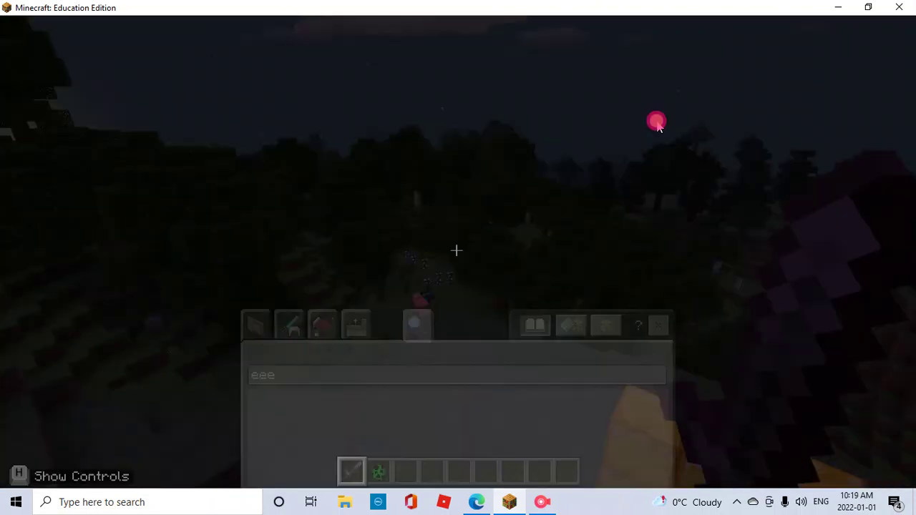
pyautogui.press('Escape')
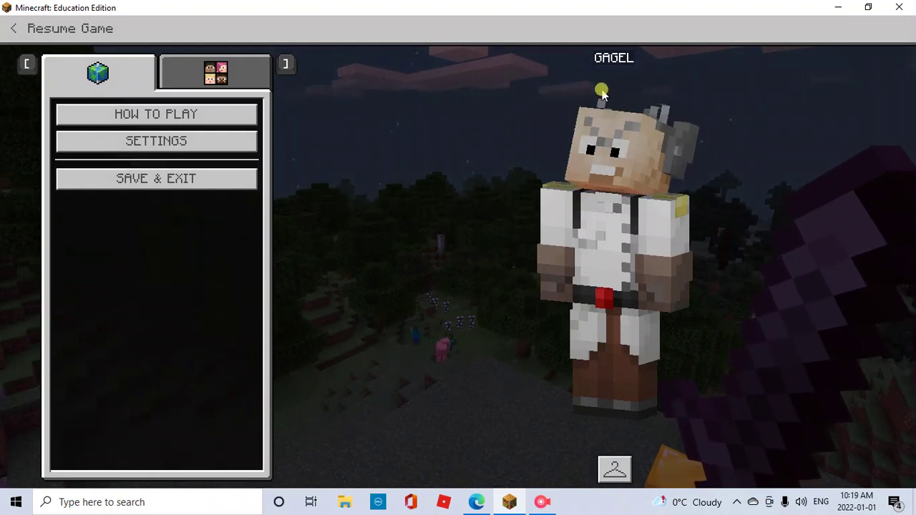
pyautogui.press('Escape')
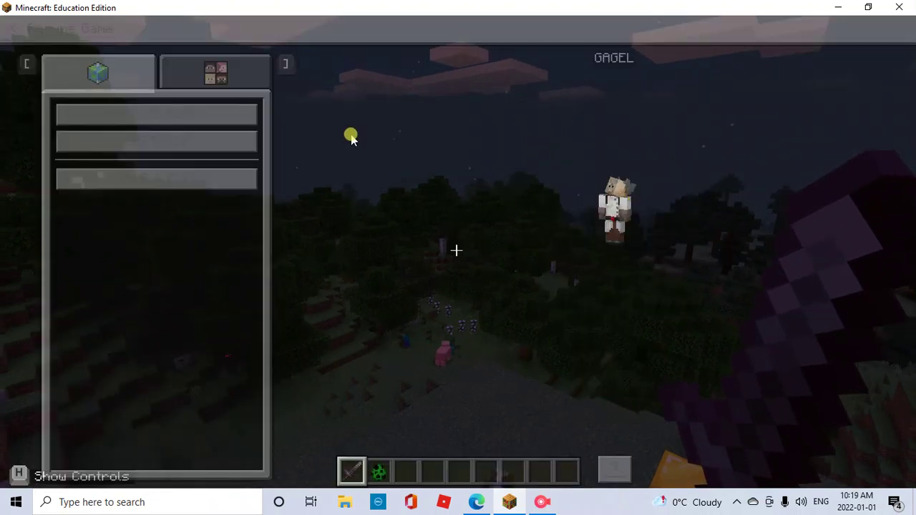
pyautogui.press('e')
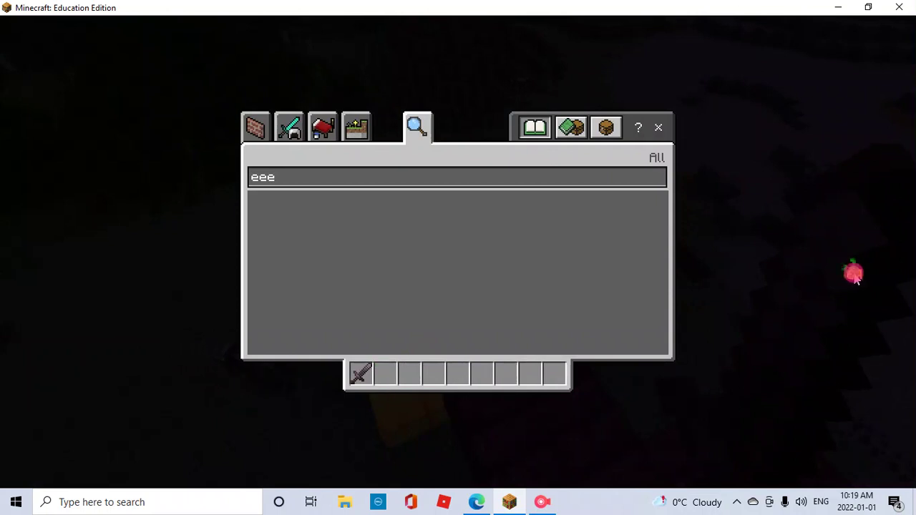
pyautogui.press('BackSpace')
pyautogui.press('BackSpace')
pyautogui.press('BackSpace')
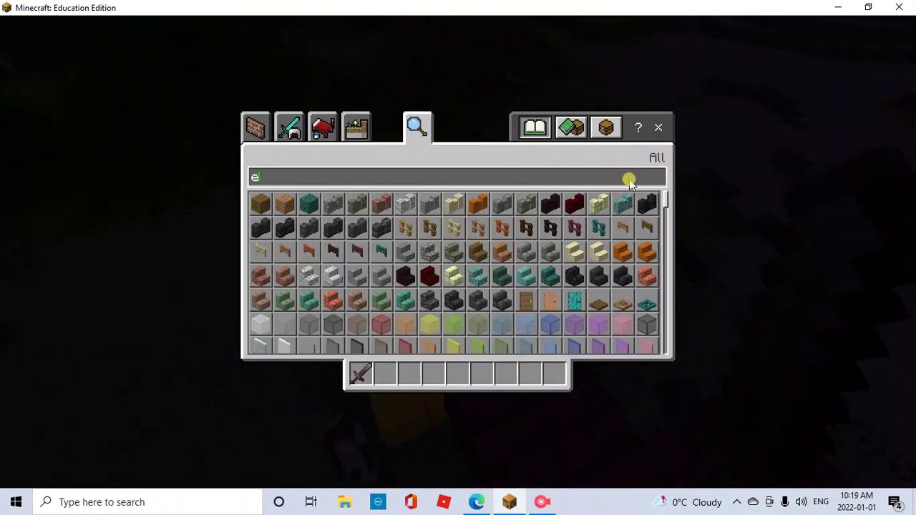
pyautogui.click(476, 277)
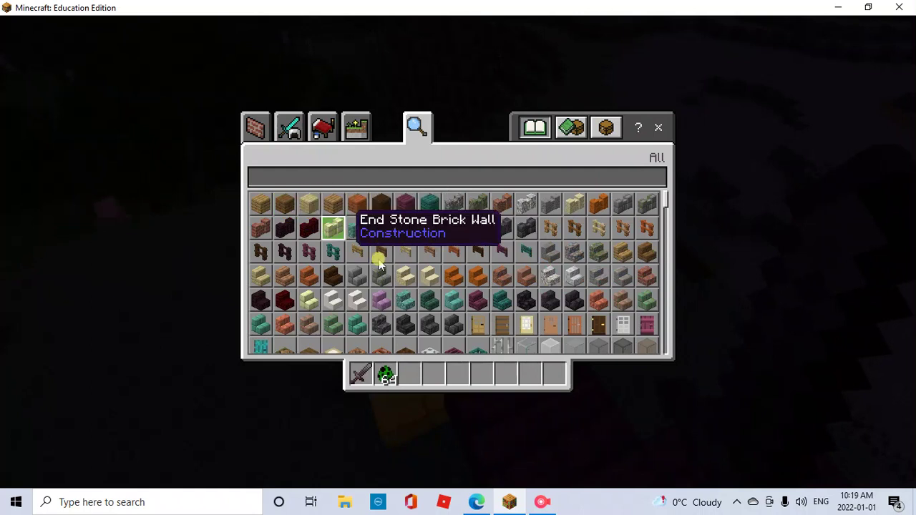
pyautogui.click(300, 199)
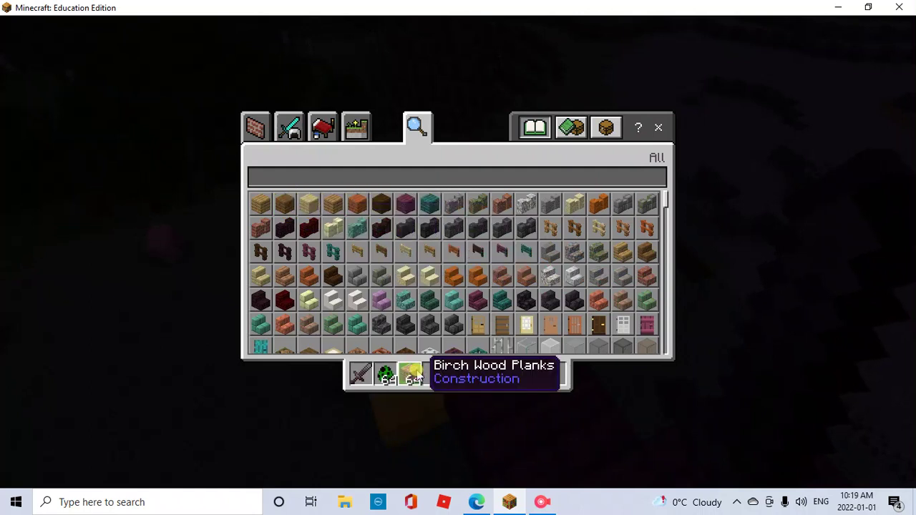
pyautogui.press('Escape')
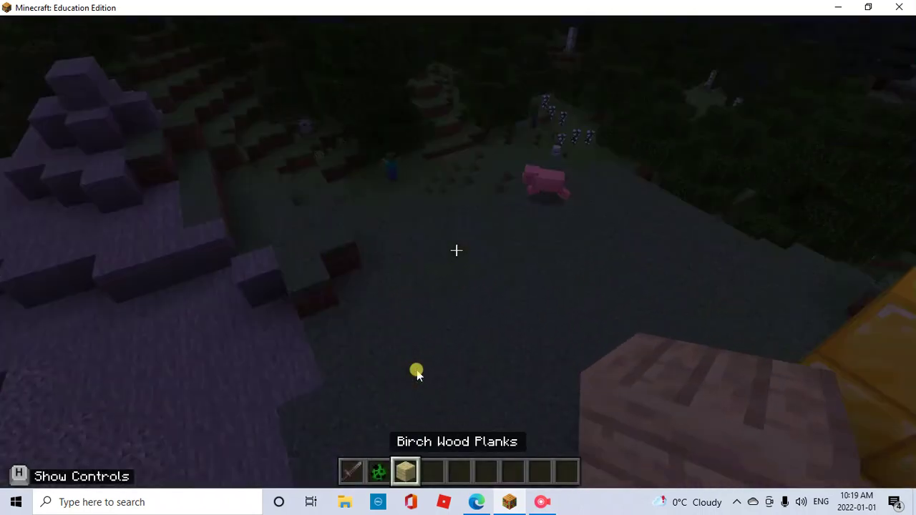
# Place a Birch Wood Planks block, then spawn a creeper beside it with the egg.
pyautogui.rightClick(417, 372)
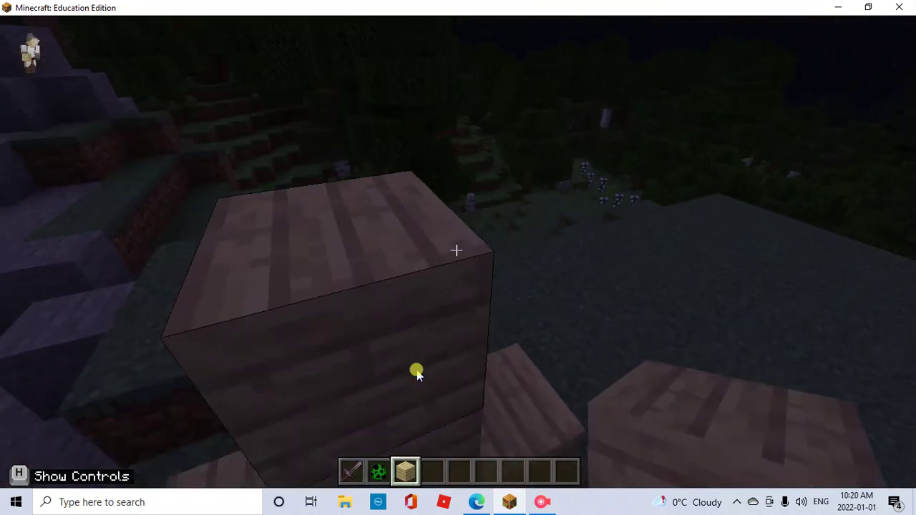
pyautogui.press('1')
pyautogui.press('2')
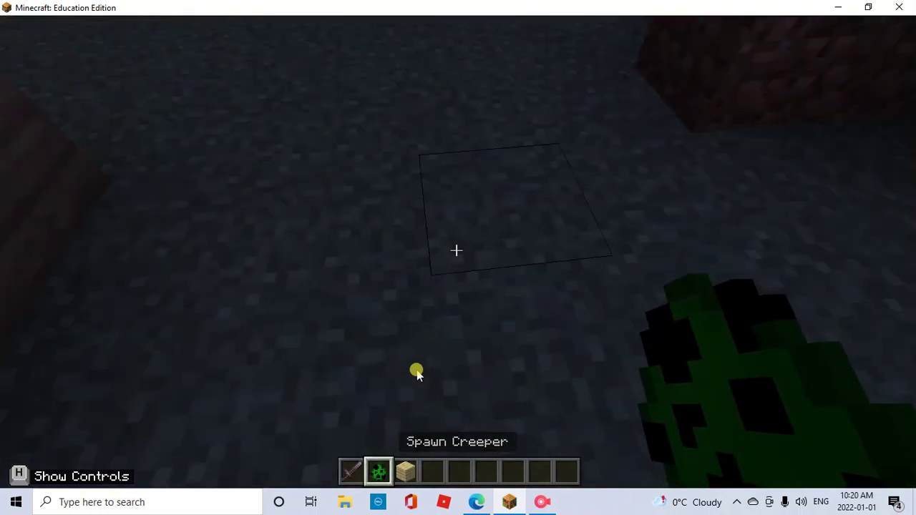
pyautogui.rightClick(416, 372)
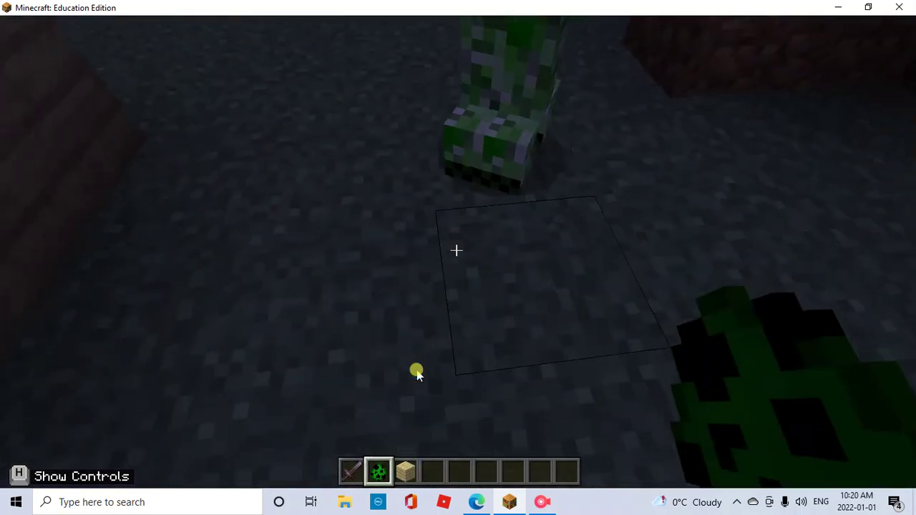
pyautogui.press('e')
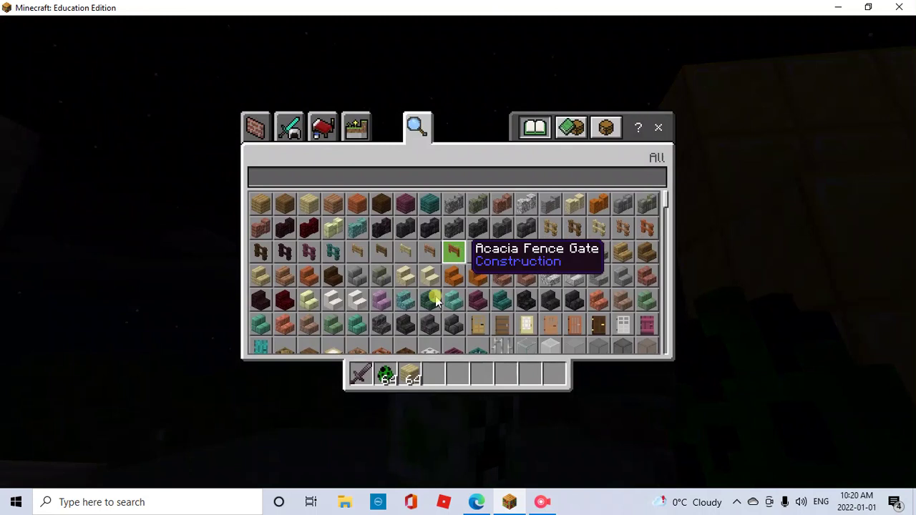
# Ignite the creeper with Flint and Steel so it explodes.
pyautogui.click(295, 133)
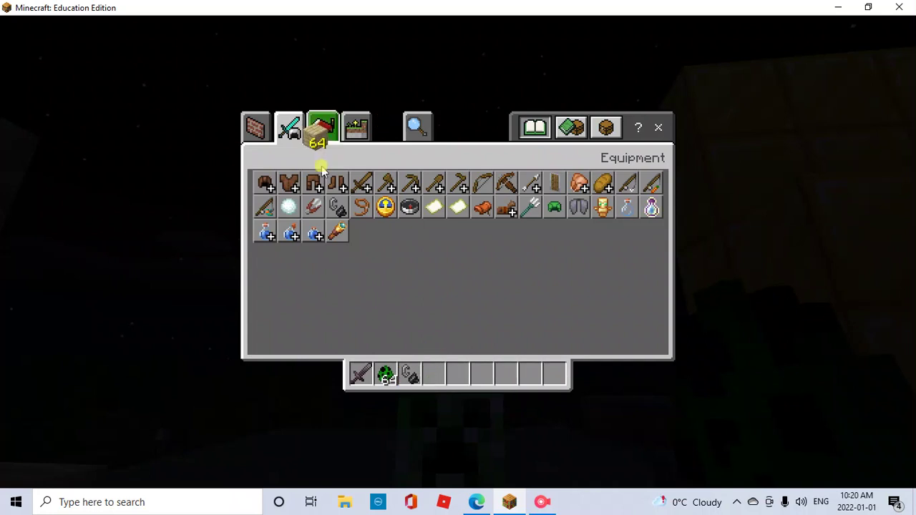
pyautogui.press('e')
pyautogui.press('3')
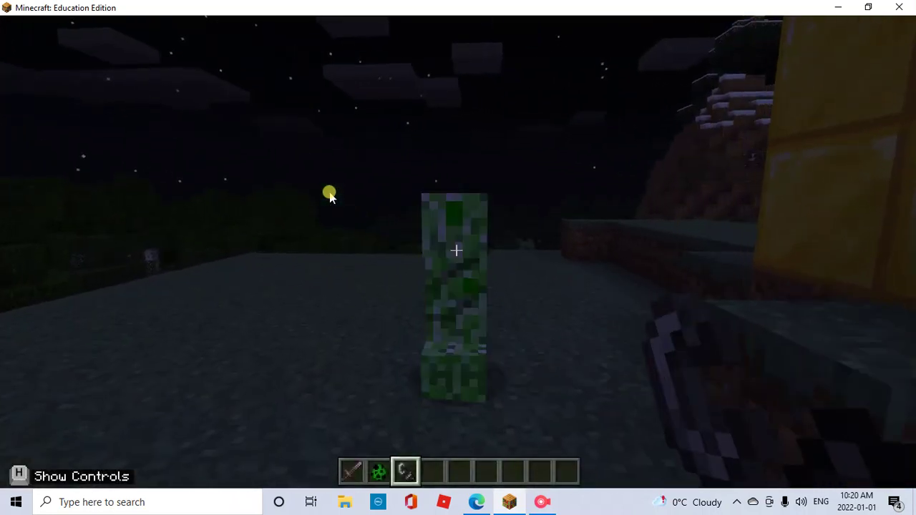
pyautogui.rightClick(329, 194)
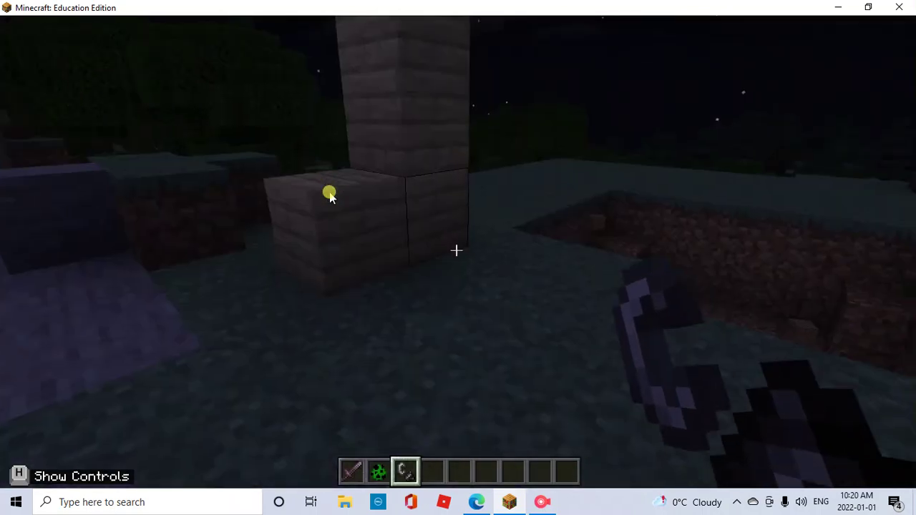
# Swing the netherite sword toward the gold-block stairs, pause, and return to YouTube.
pyautogui.press('1')
pyautogui.click(329, 195)
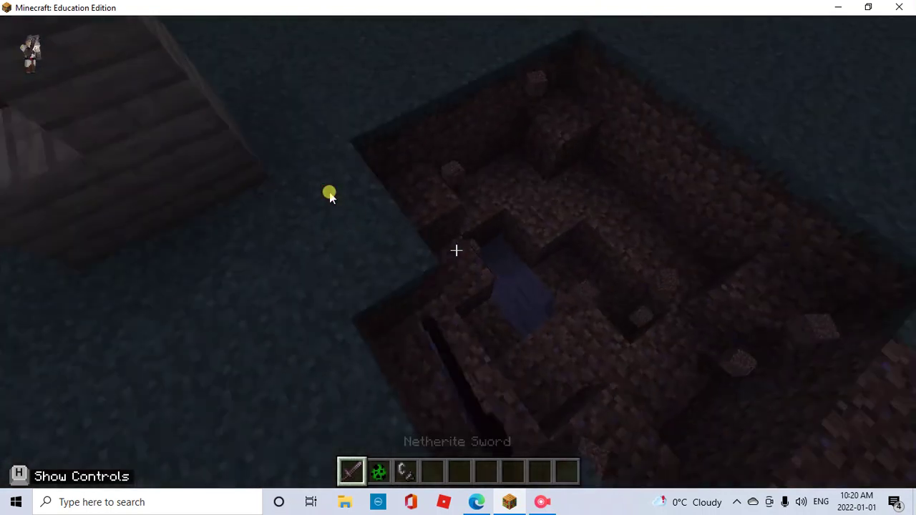
pyautogui.click(329, 194)
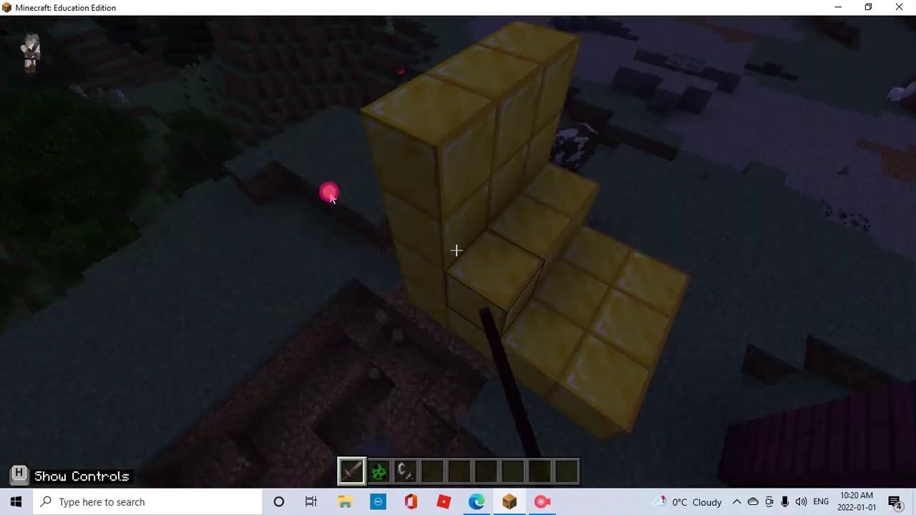
pyautogui.press('Escape')
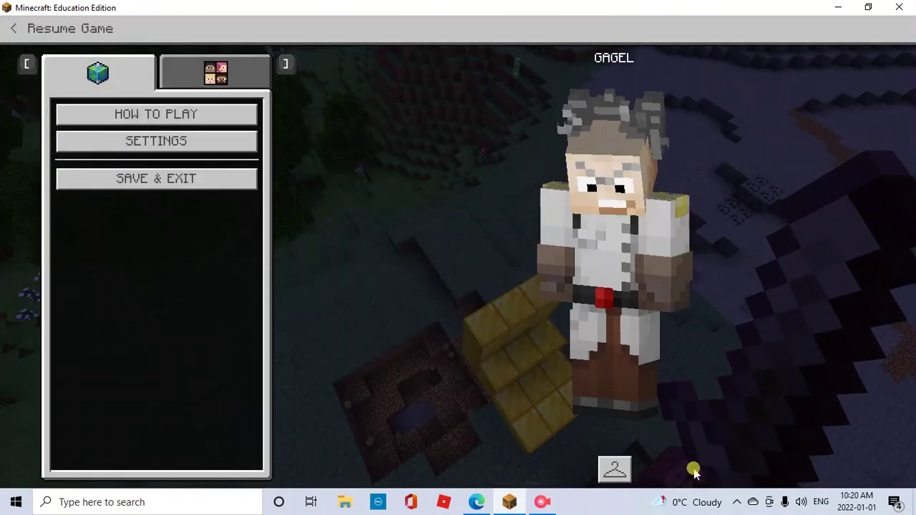
pyautogui.click(475, 501)
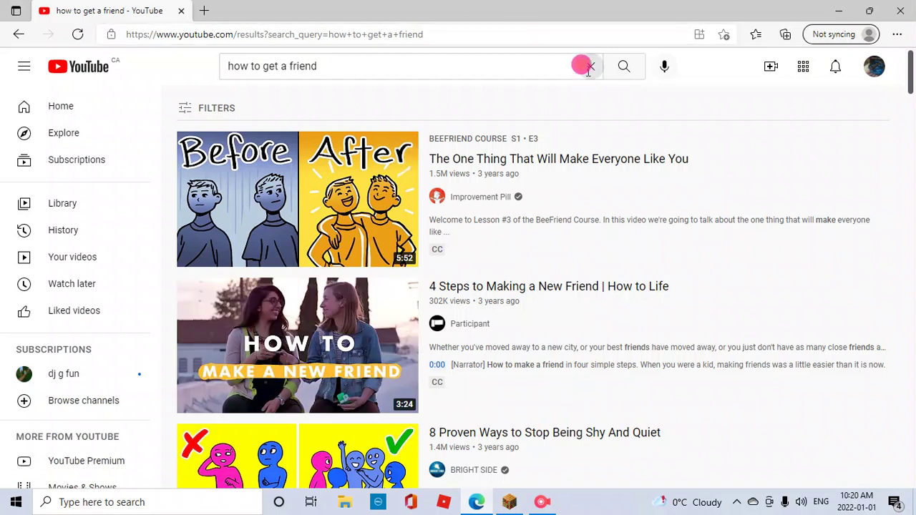
# Replace the YouTube query with 'mrbeast' and run the search.
pyautogui.click(282, 71)
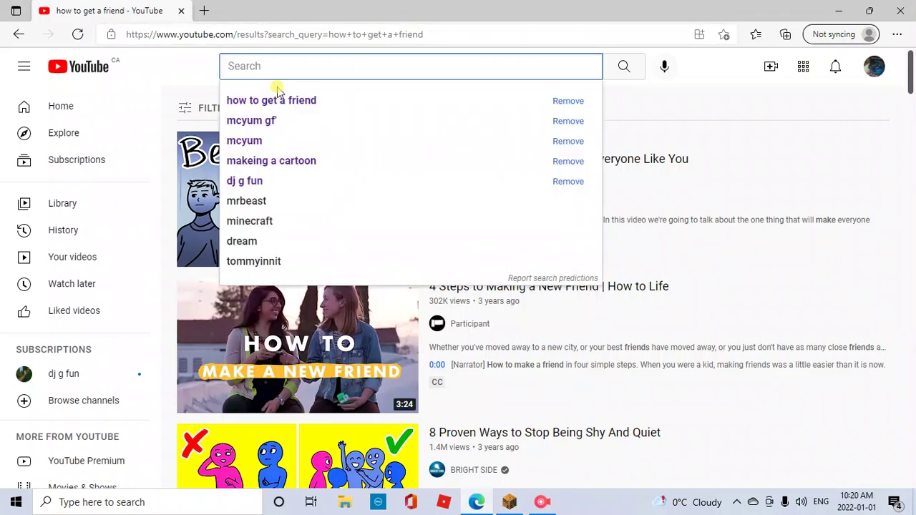
pyautogui.write('mrb')
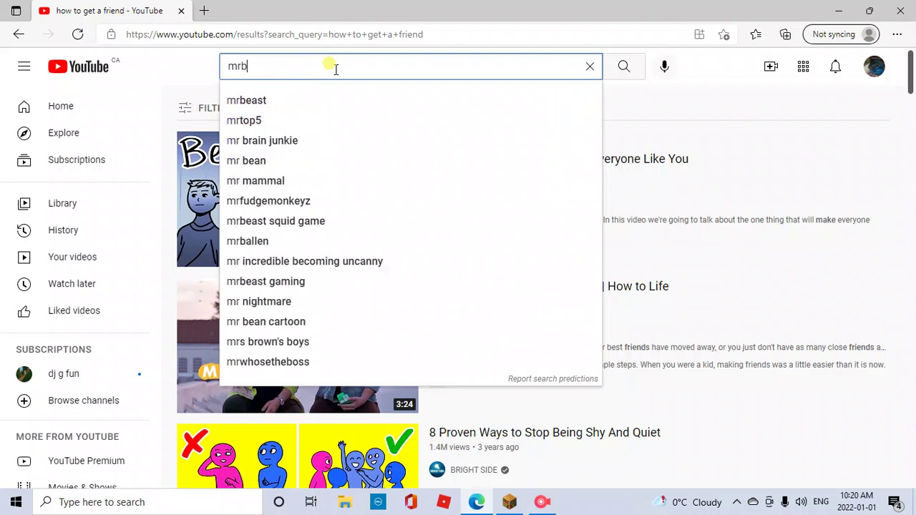
pyautogui.write('east')
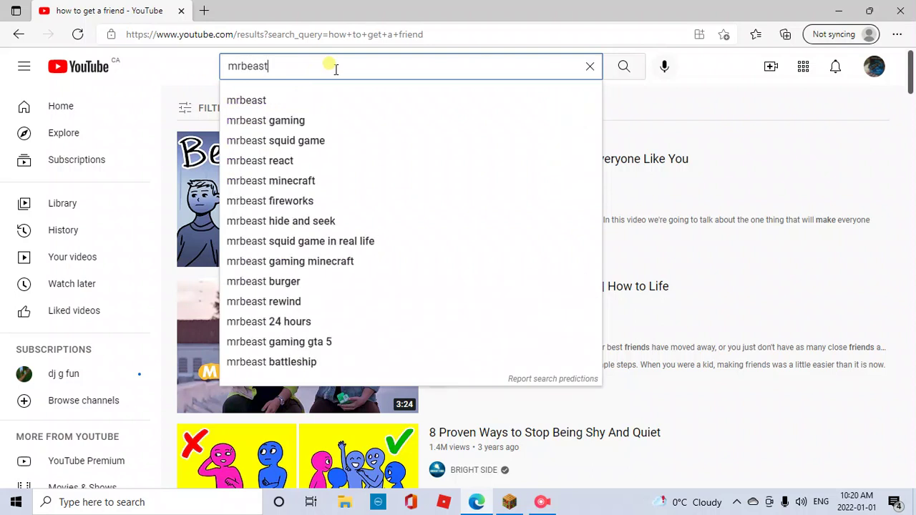
pyautogui.press('Return')
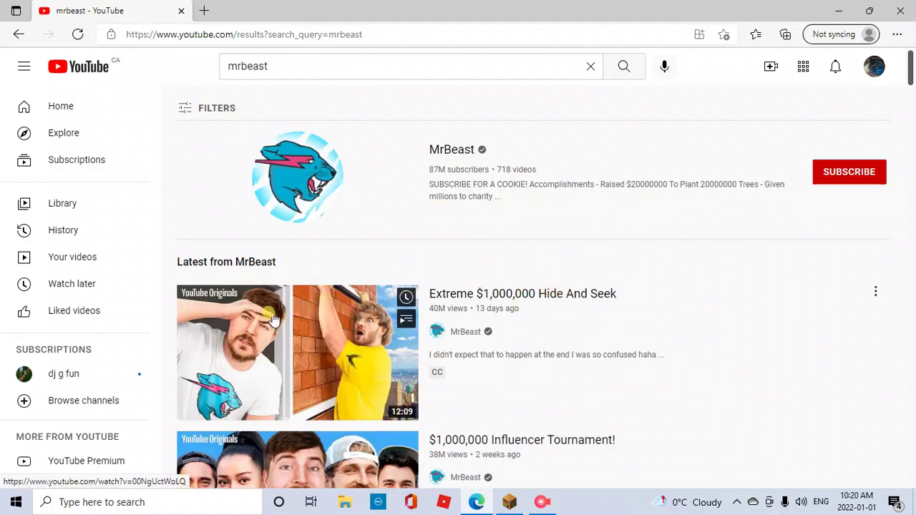
# Open the top MrBeast video, then resume Minecraft and swing the sword near the Agent.
pyautogui.click(346, 404)
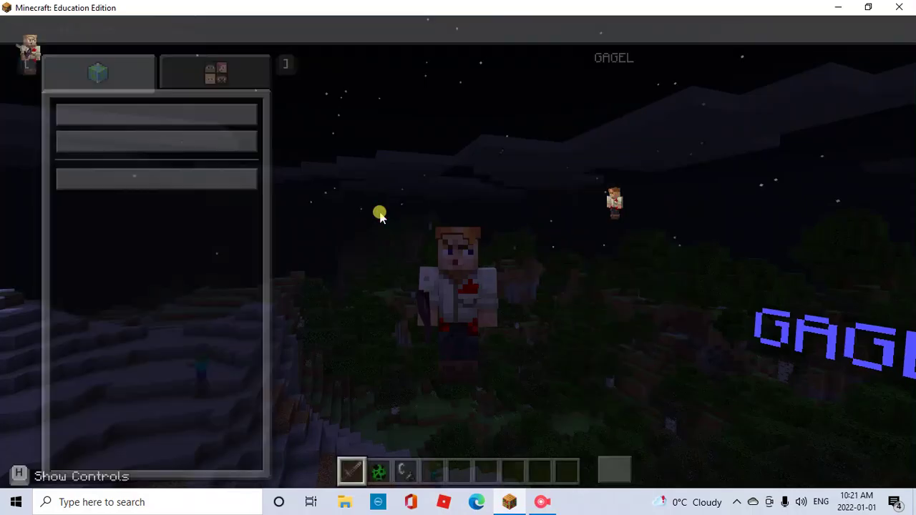
pyautogui.click(378, 211)
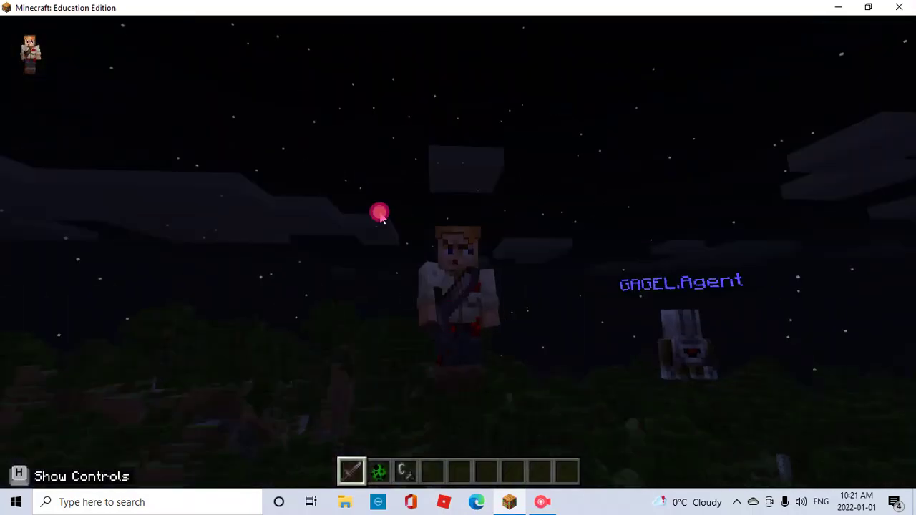
pyautogui.click(382, 218)
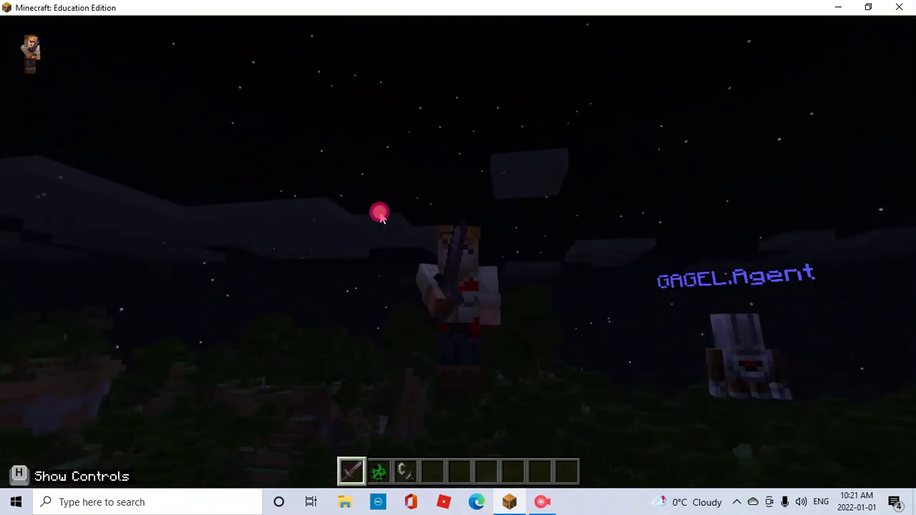
pyautogui.click(380, 215)
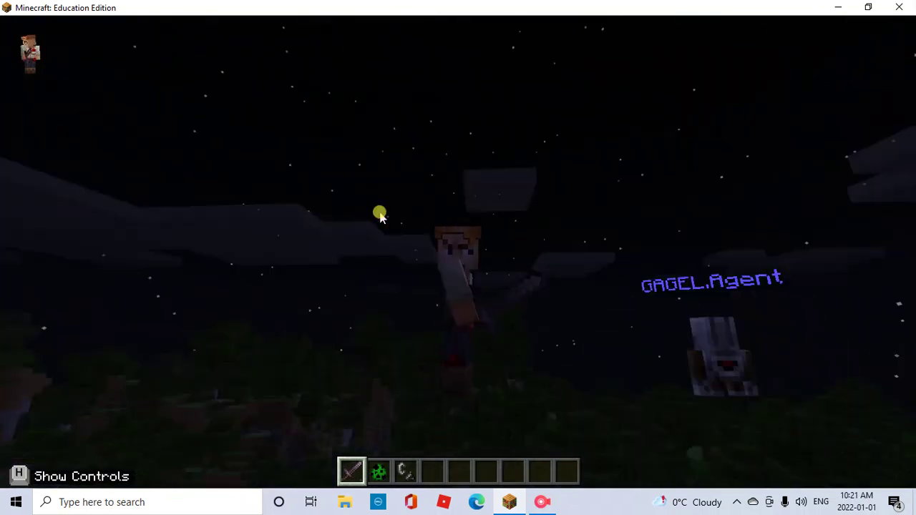
pyautogui.press('Escape')
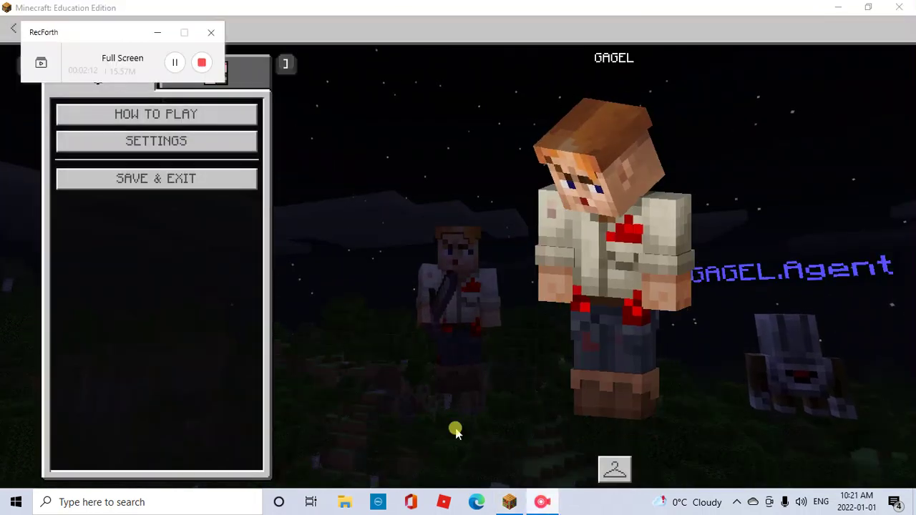
pyautogui.click(175, 63)
# Resume and swing the pickaxe near the Agent while turning the view.
pyautogui.press('Escape')
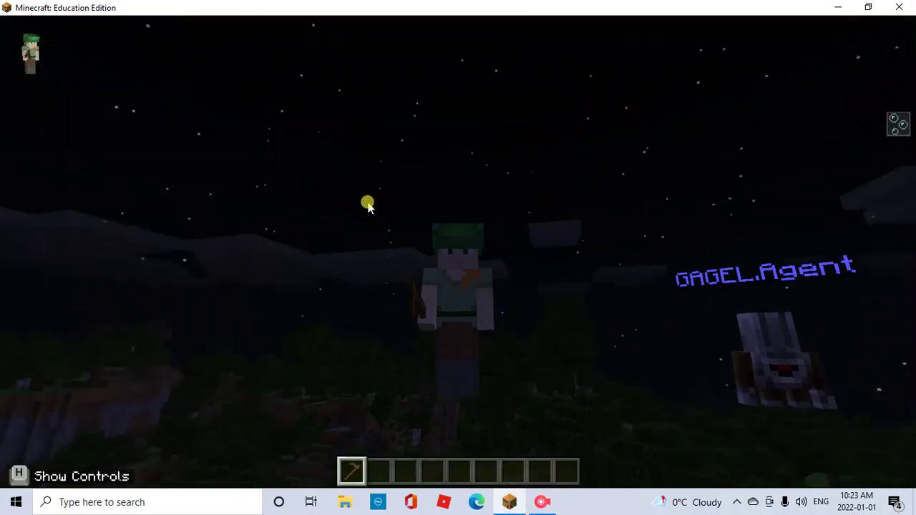
pyautogui.click(367, 206)
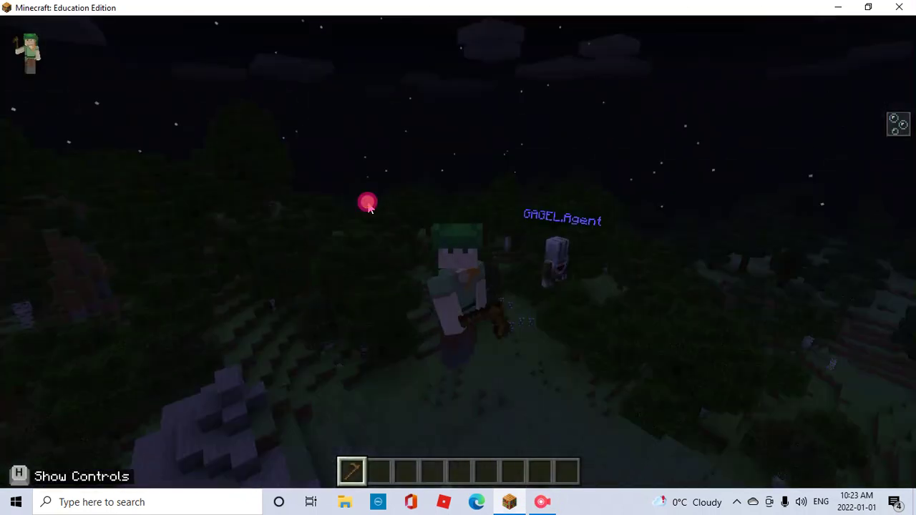
pyautogui.click(367, 203)
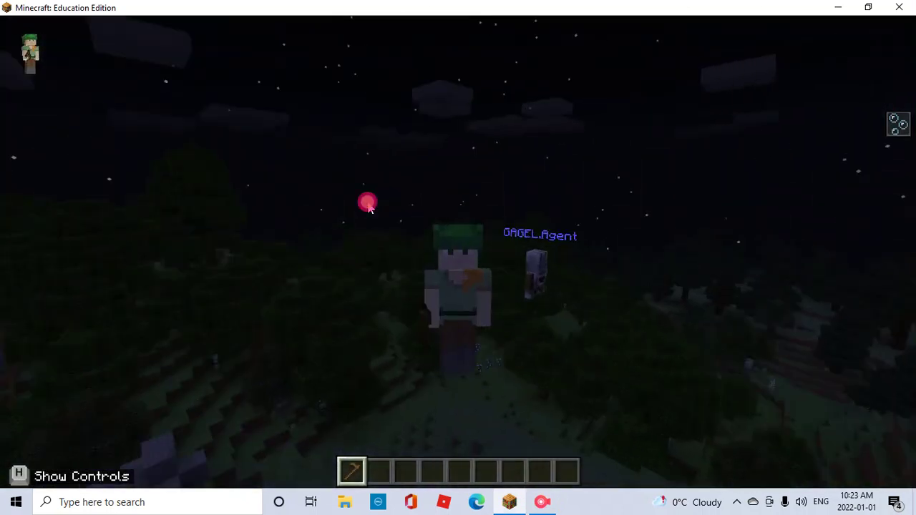
pyautogui.moveTo(367, 203); pyautogui.dragTo(367, 206)
pyautogui.click(367, 205)
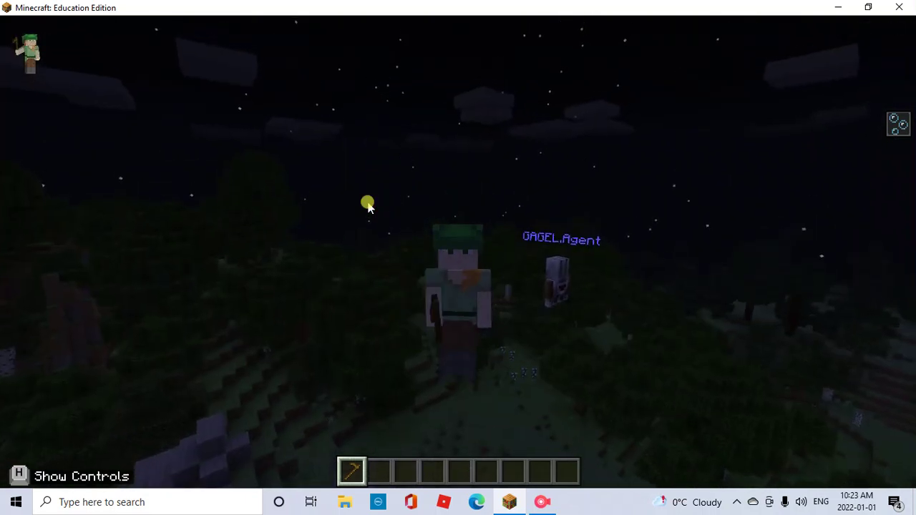
pyautogui.moveTo(367, 203); pyautogui.dragTo(367, 203)
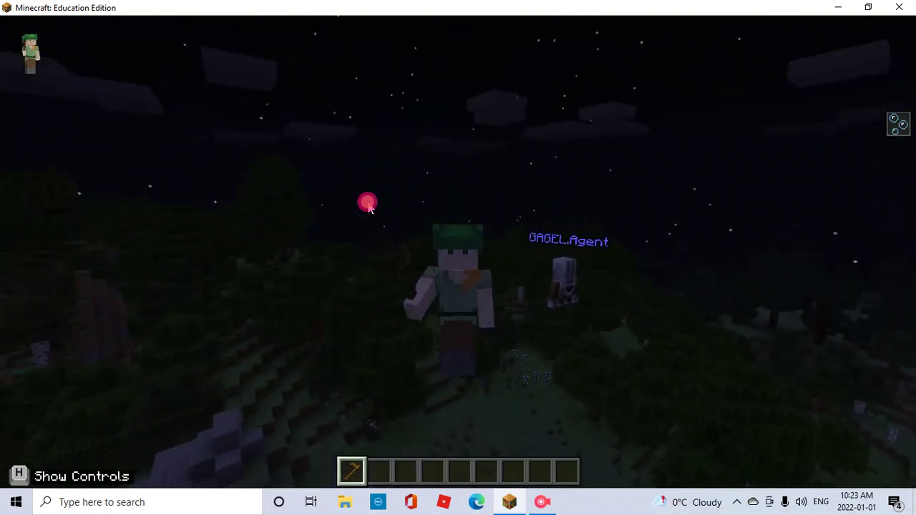
# Briefly open the inventory, pause and resume, then swing the pickaxe again.
pyautogui.press('e')
pyautogui.press('e')
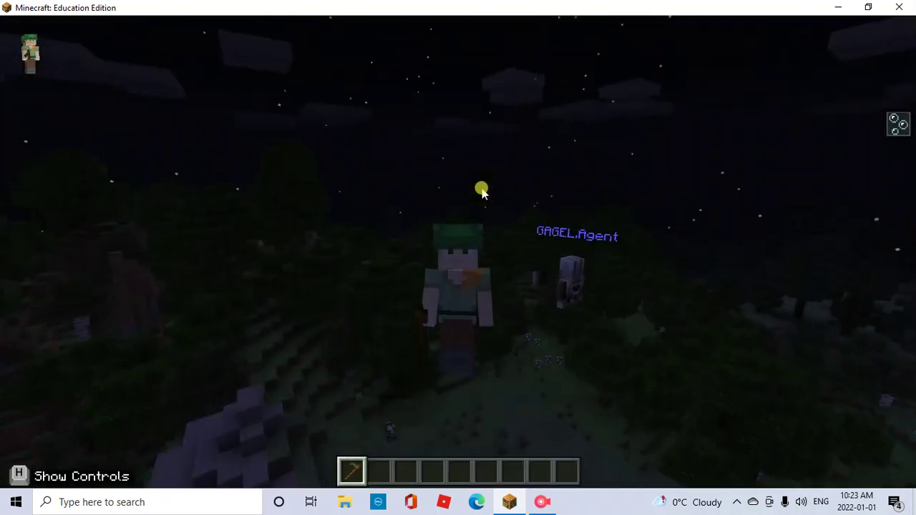
pyautogui.press('Escape')
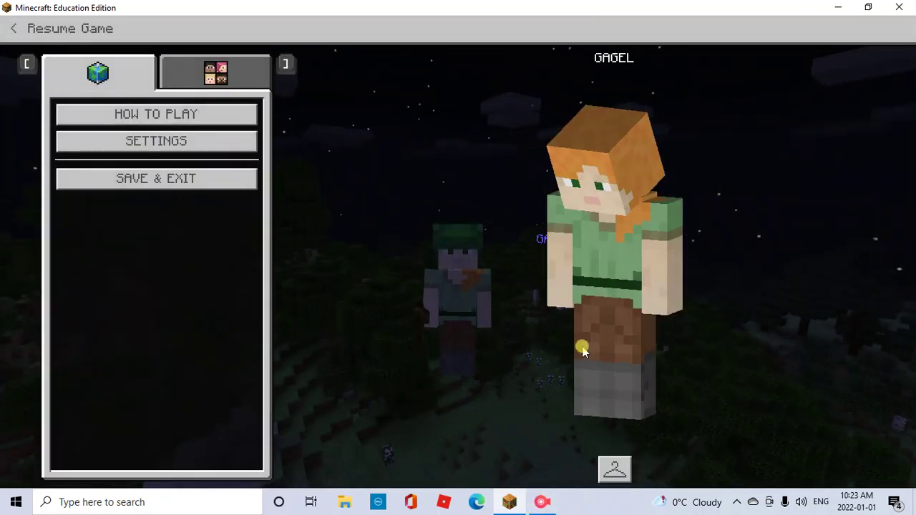
pyautogui.press('Escape')
pyautogui.click(582, 347)
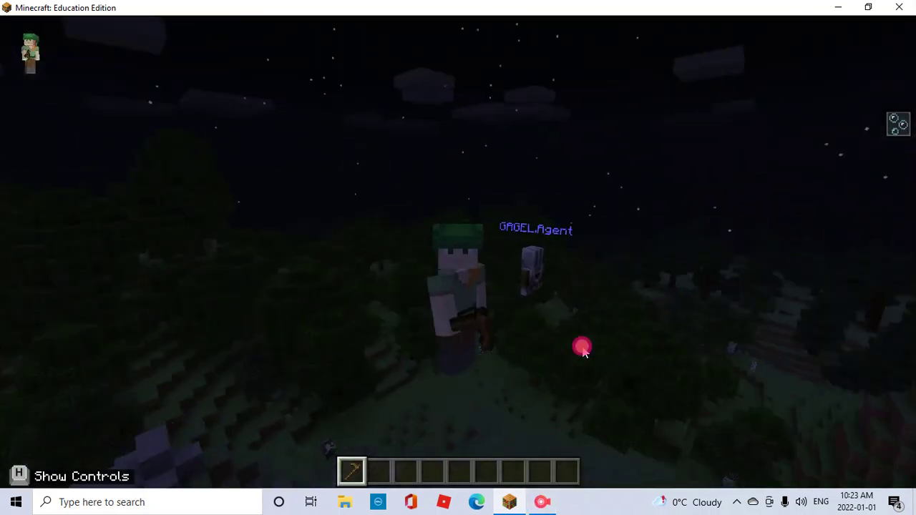
# Pause the game and bring up the RecForth recorder controls.
pyautogui.press('Escape')
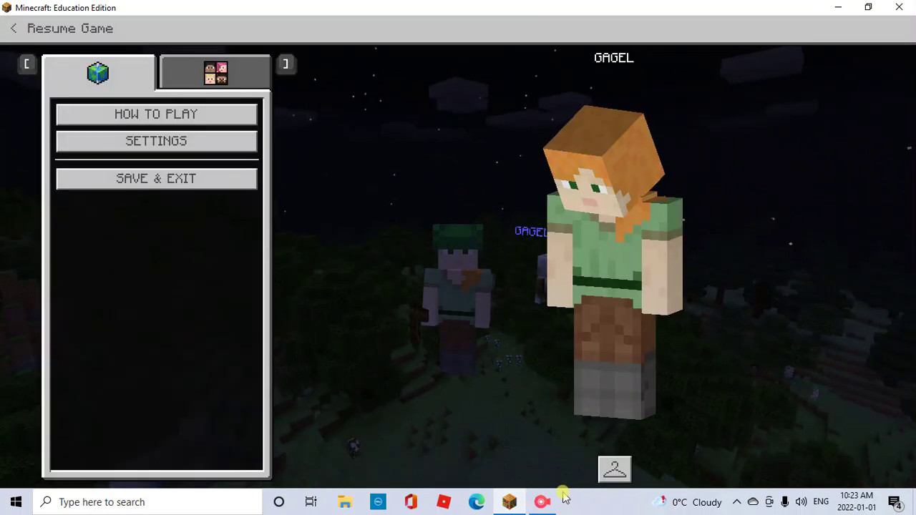
pyautogui.click(550, 503)
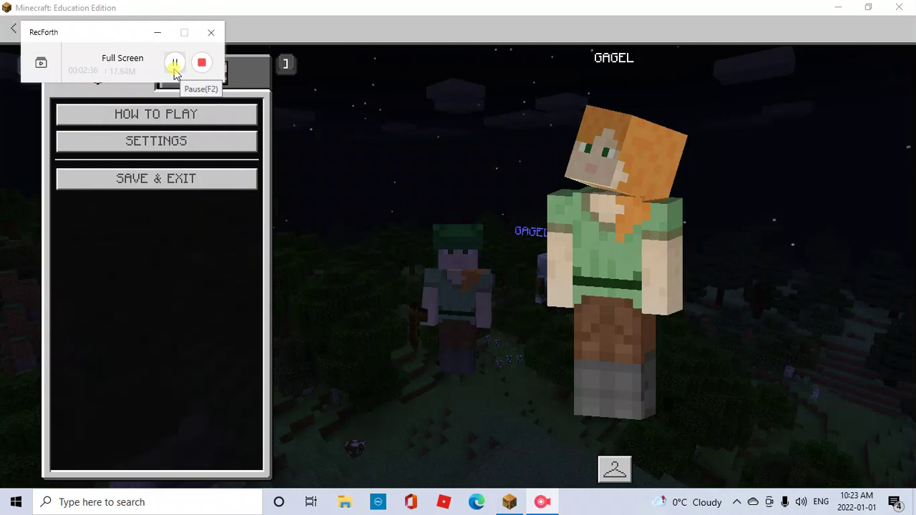
pyautogui.click(374, 194)
pyautogui.press('Escape')
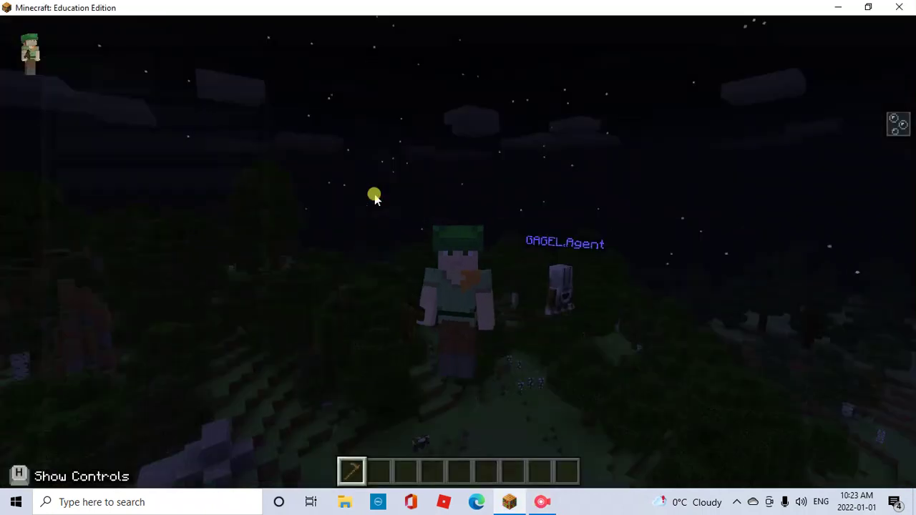
pyautogui.press('Escape')
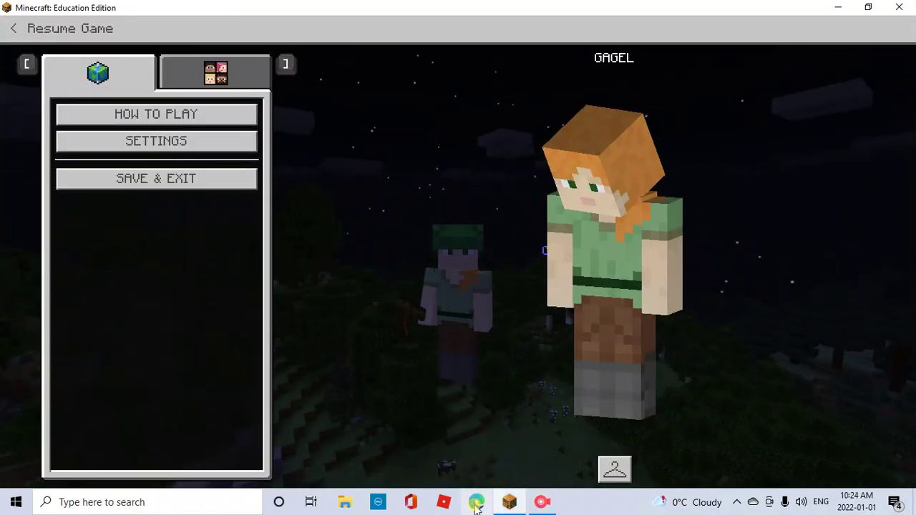
pyautogui.moveTo(509, 502)
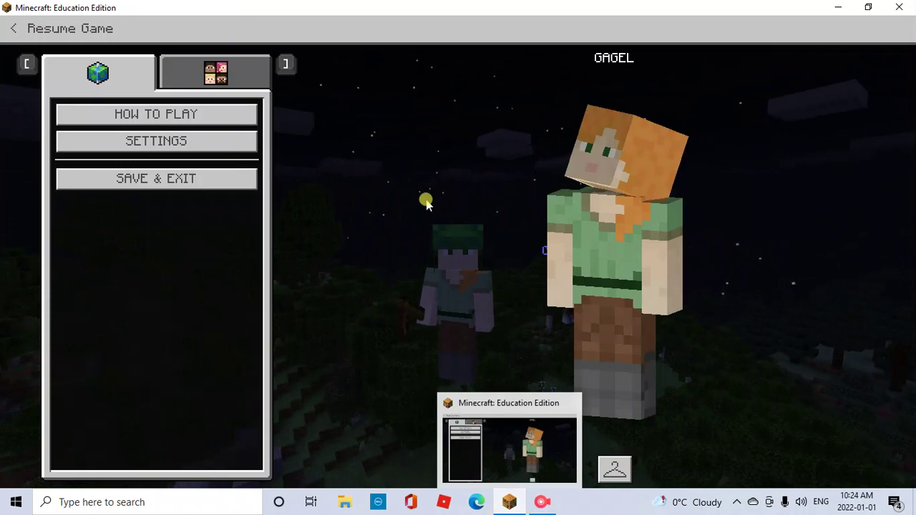
pyautogui.click(544, 503)
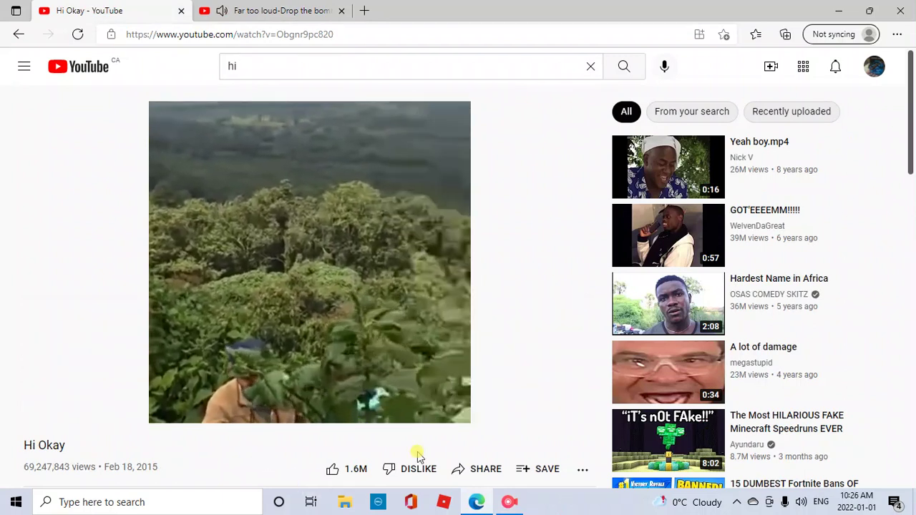
# Let 'Hi Okay' play to its end screen while opening the RecForth recorder controls.
pyautogui.click(506, 502)
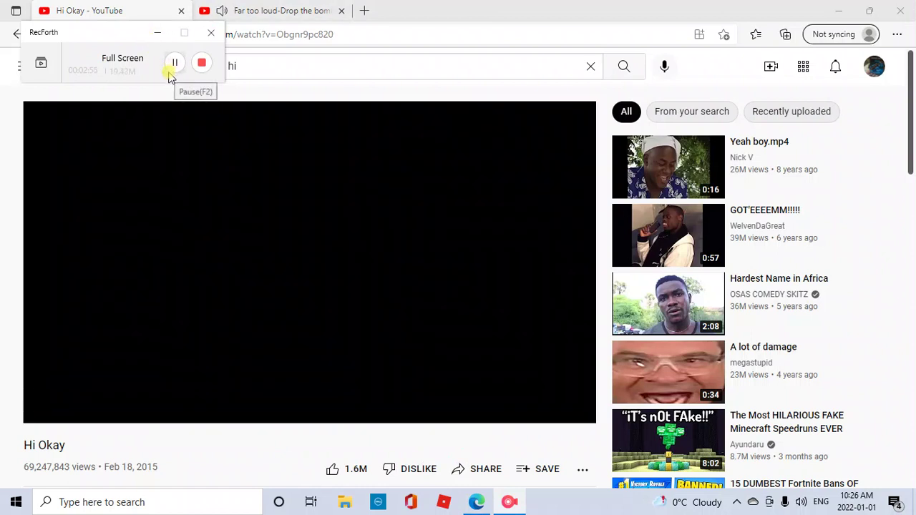
pyautogui.click(172, 75)
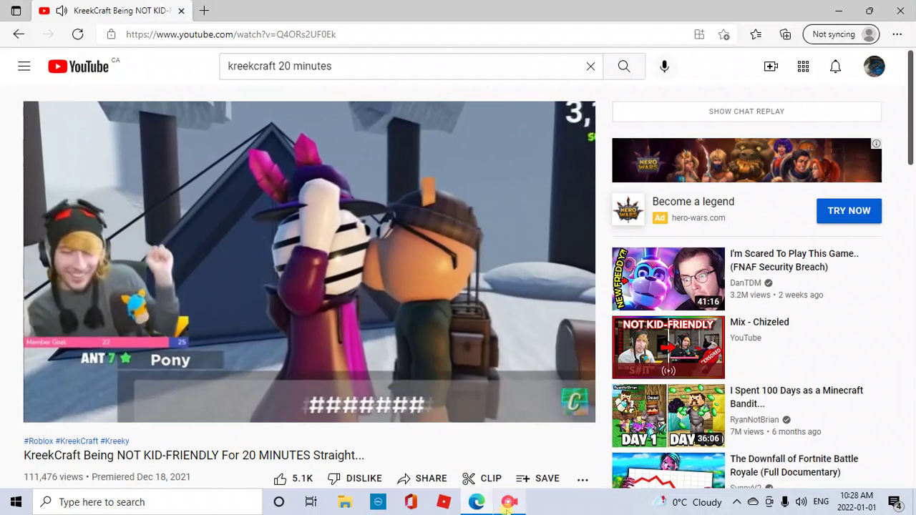
# Pause the KreekCraft video at 7:13 of 19:47.
pyautogui.click(508, 502)
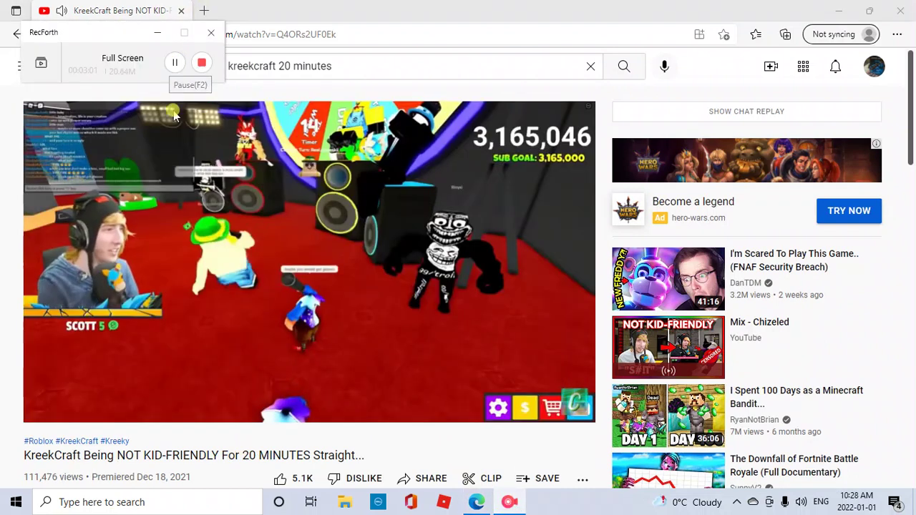
pyautogui.click(177, 63)
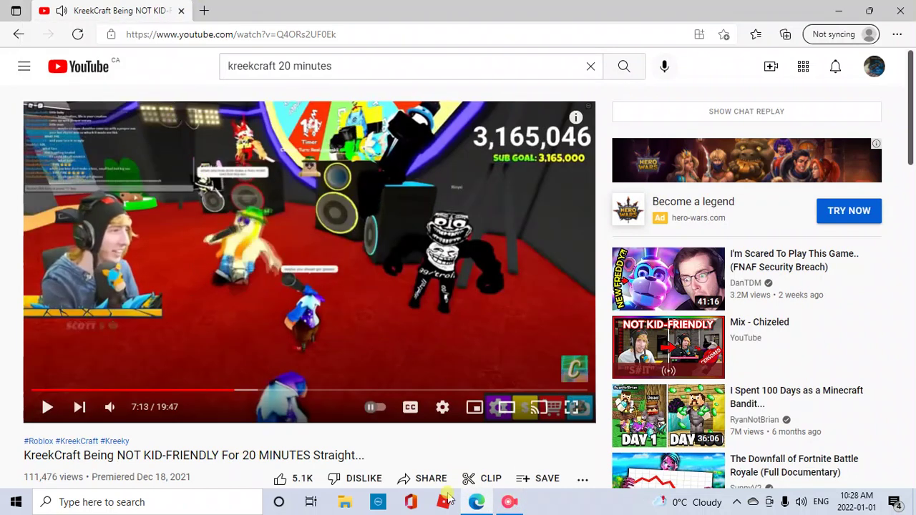
pyautogui.click(512, 506)
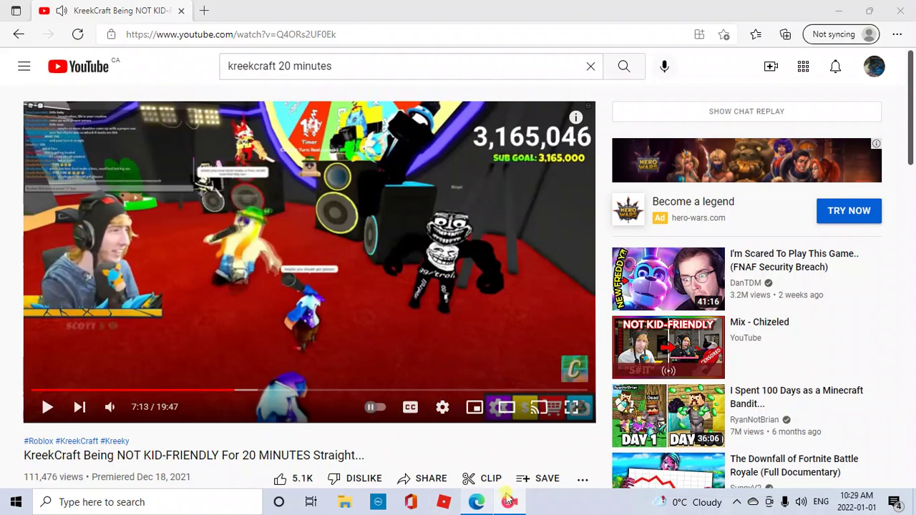
# Open the RecForth recorder window from its taskbar icon.
pyautogui.rightClick(512, 504)
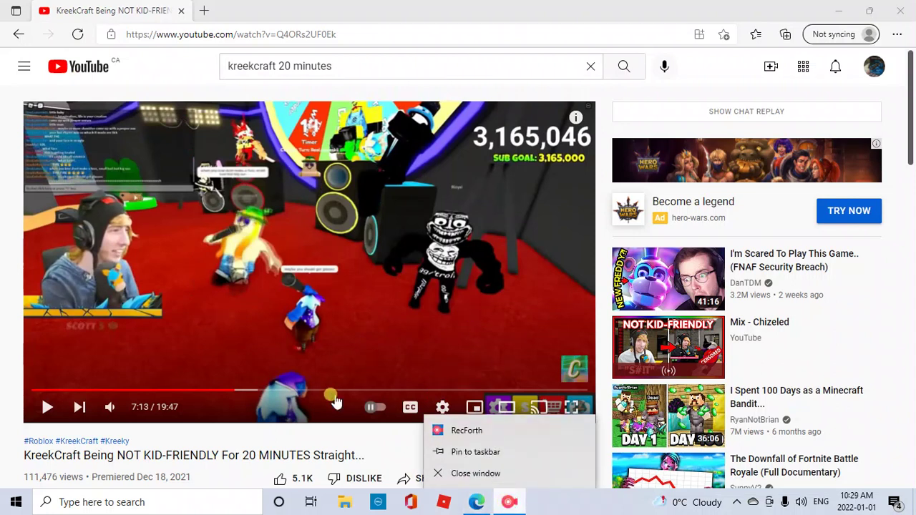
pyautogui.click(371, 463)
pyautogui.click(526, 505)
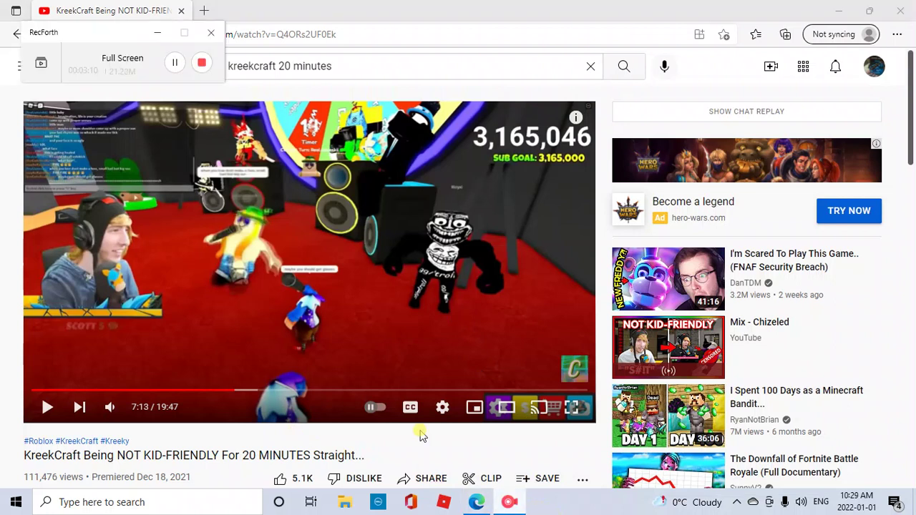